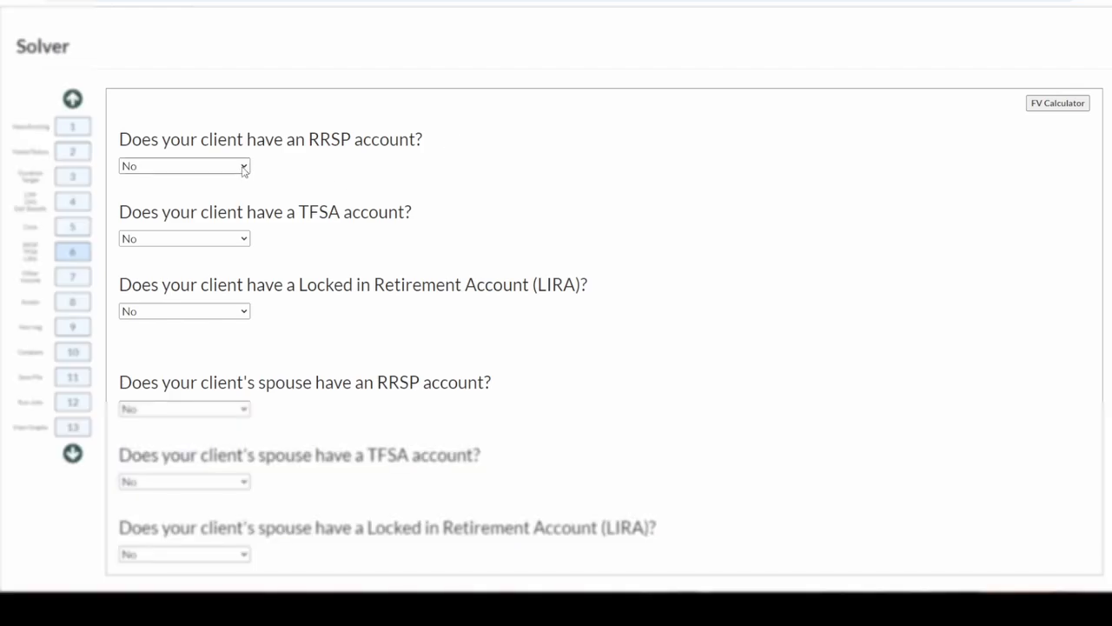
# Indicate that the client has an RRSP account and open the future value calculator.
pyautogui.click(243, 169)
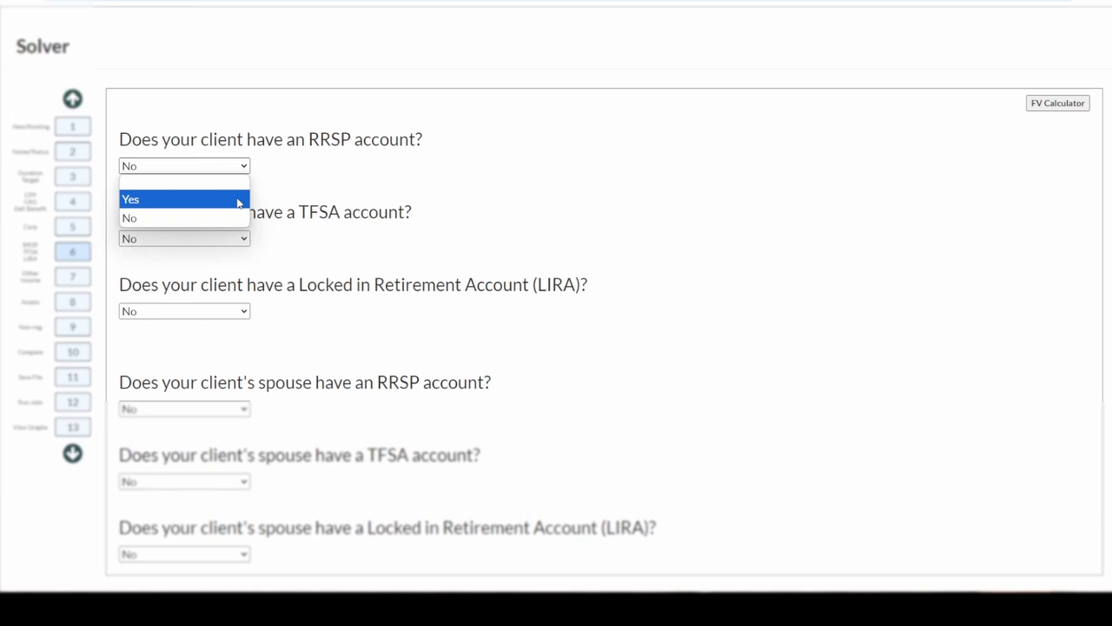
pyautogui.click(238, 200)
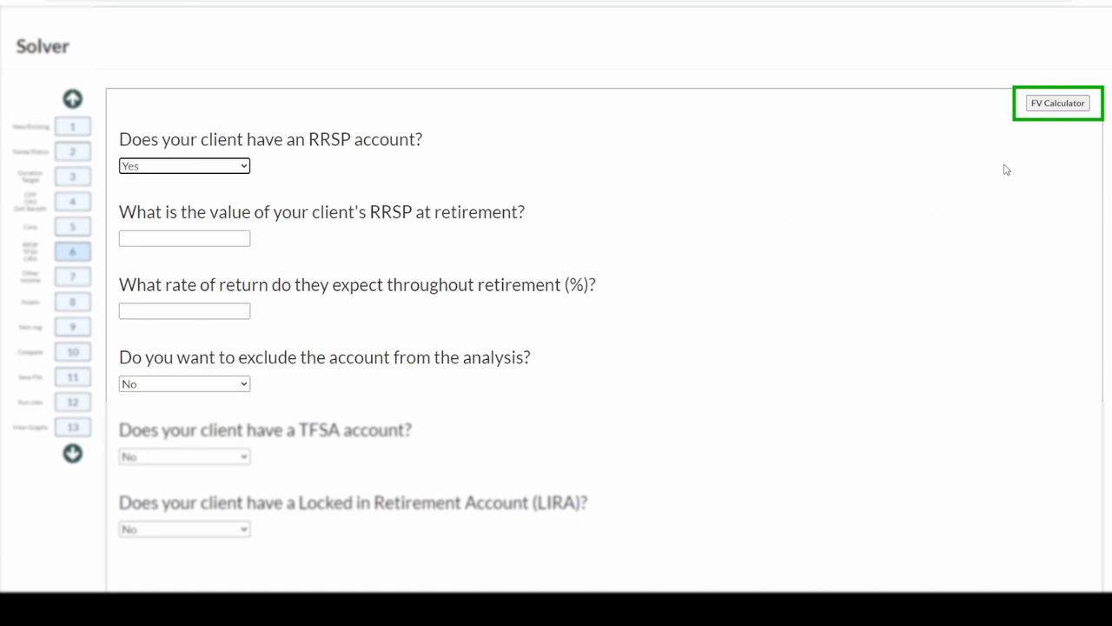
pyautogui.click(1057, 108)
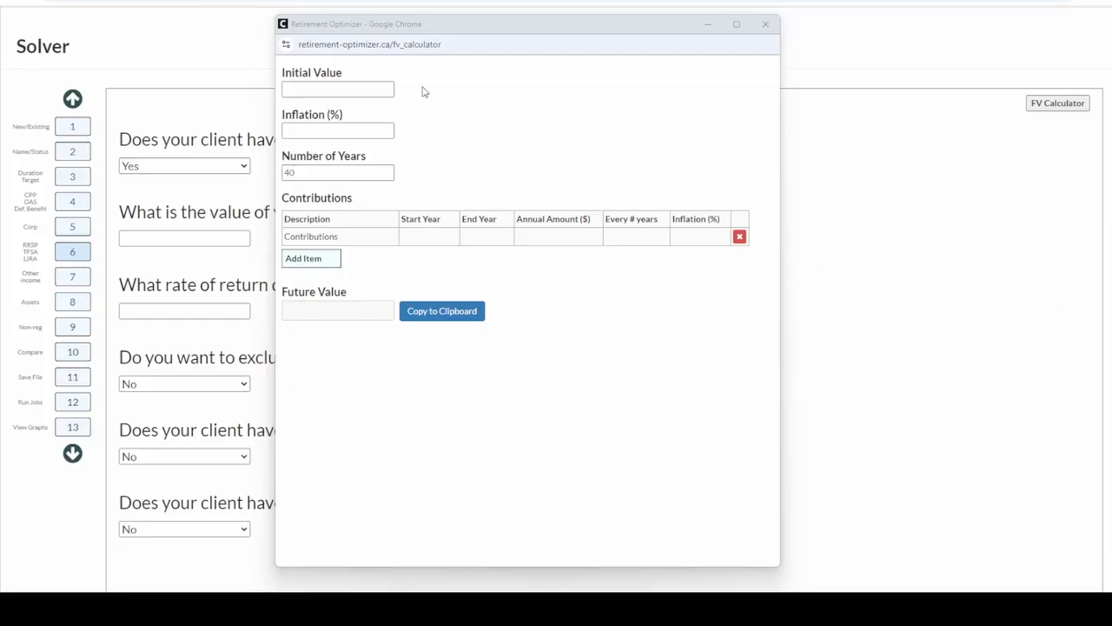
# Set the calculator's initial value to $15,000, inflation to 3% and number of years to 20.
pyautogui.click(377, 90)
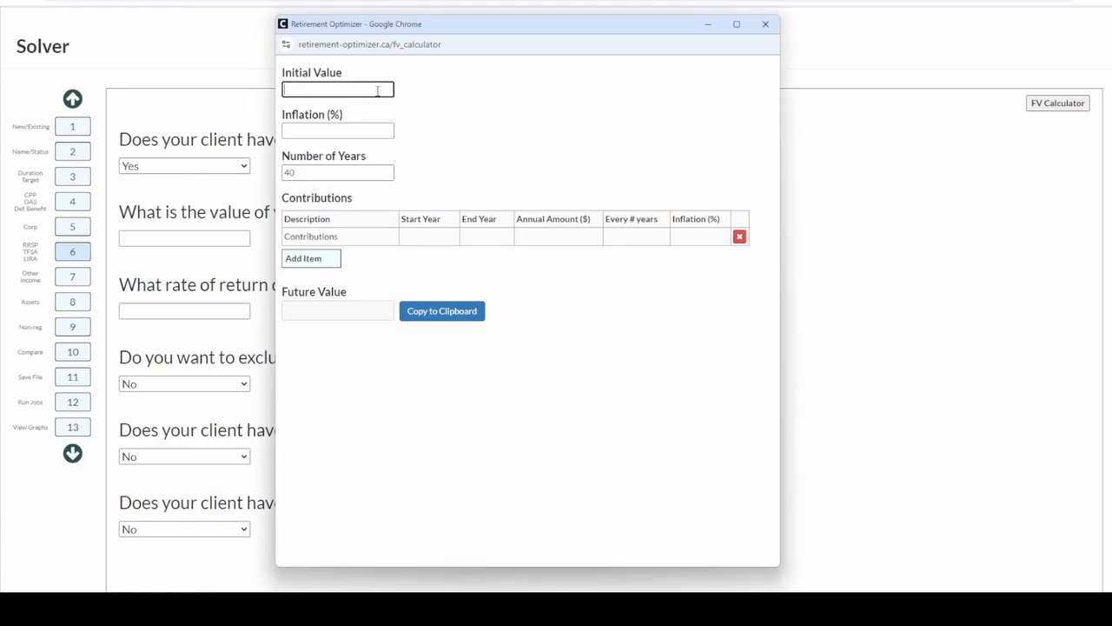
pyautogui.write('15000')
pyautogui.click(361, 130)
pyautogui.write('3')
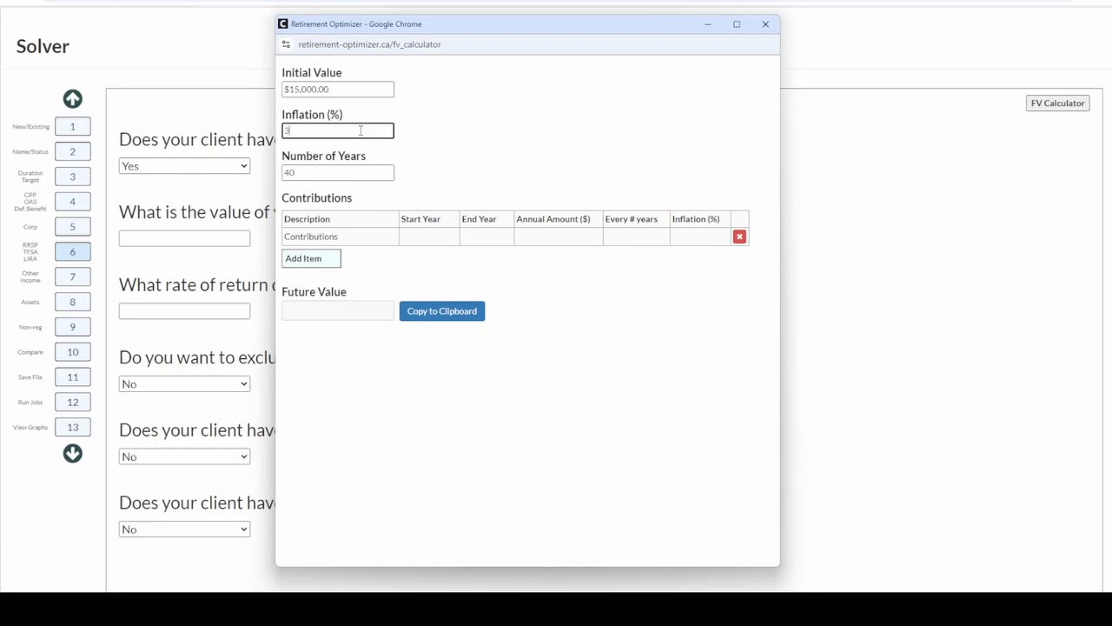
pyautogui.click(333, 173)
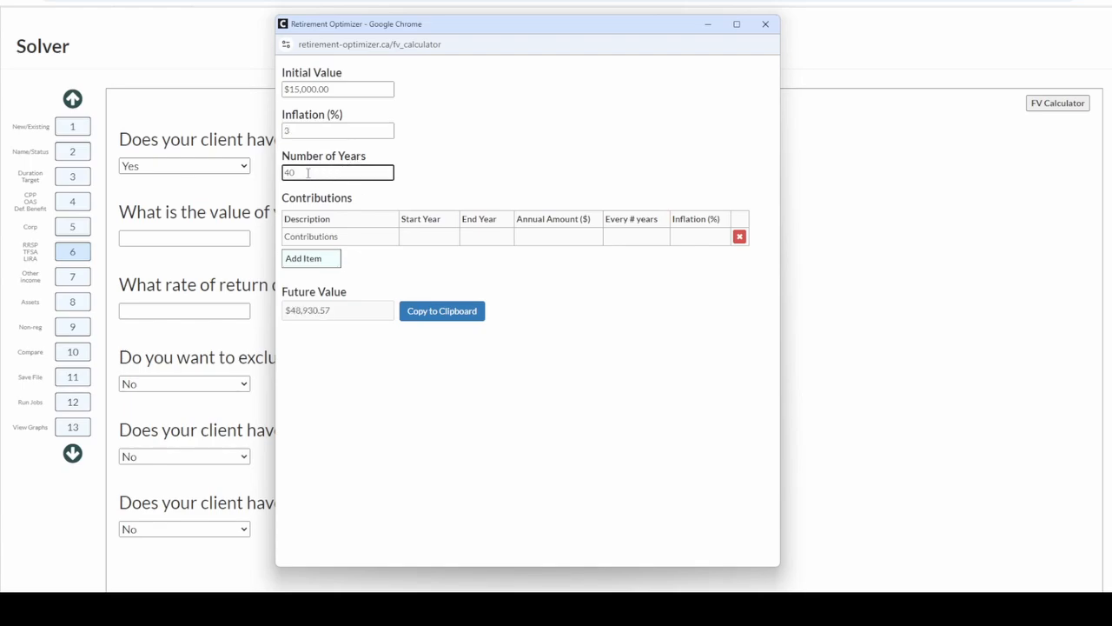
pyautogui.moveTo(308, 173); pyautogui.dragTo(283, 174)
pyautogui.write('20')
# Rename the first contribution as RRSP and have it run from year 1 to year 10.
pyautogui.click(345, 237)
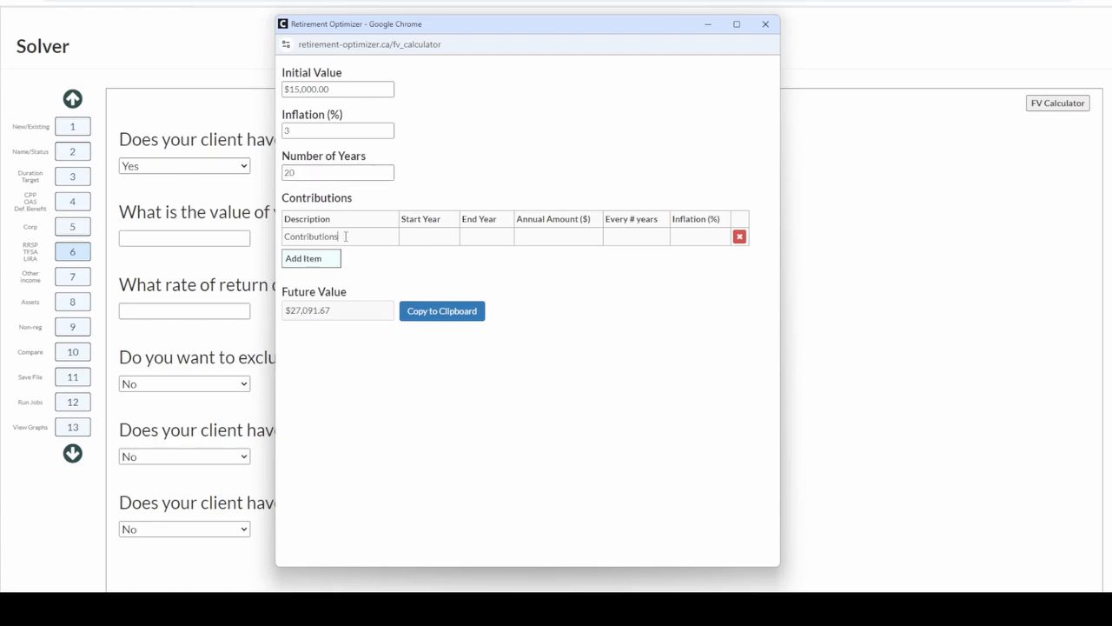
pyautogui.moveTo(345, 236); pyautogui.dragTo(286, 235)
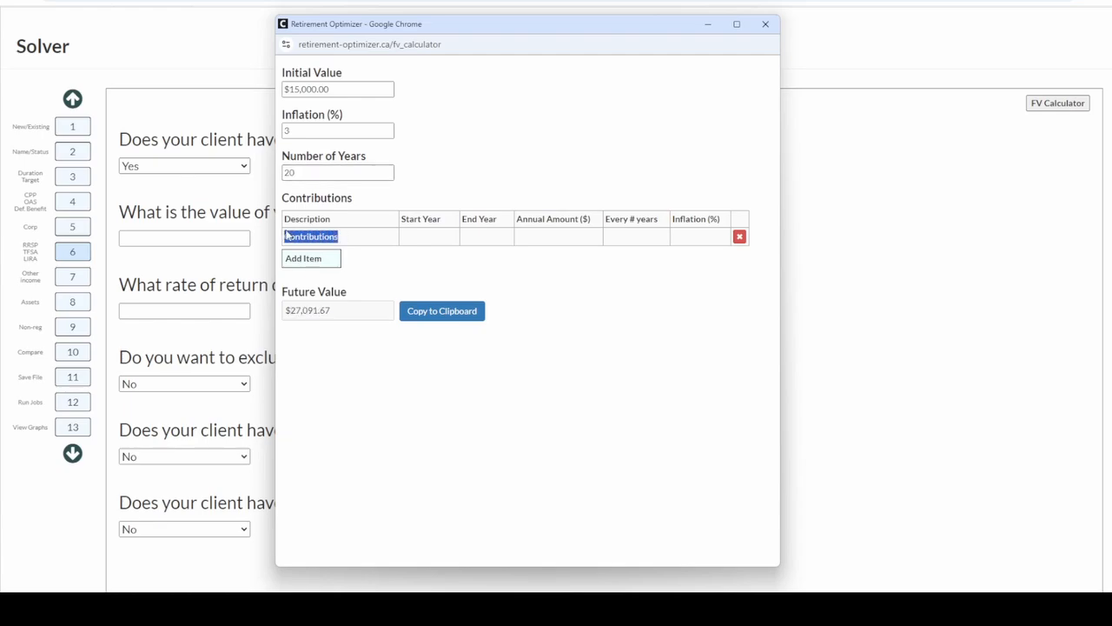
pyautogui.write('RRSP')
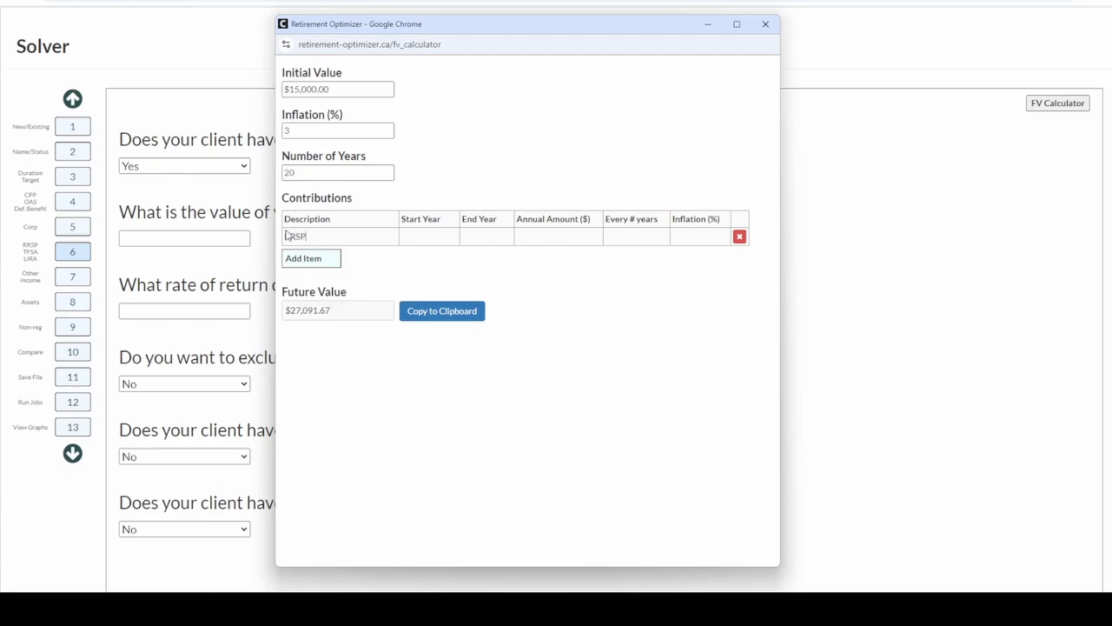
pyautogui.click(421, 237)
pyautogui.write('1')
pyautogui.click(471, 238)
pyautogui.write('10')
# Set the first RRSP contribution to $5,000 annually, every 1 year, with 3% inflation.
pyautogui.click(531, 237)
pyautogui.write('5000')
pyautogui.click(624, 235)
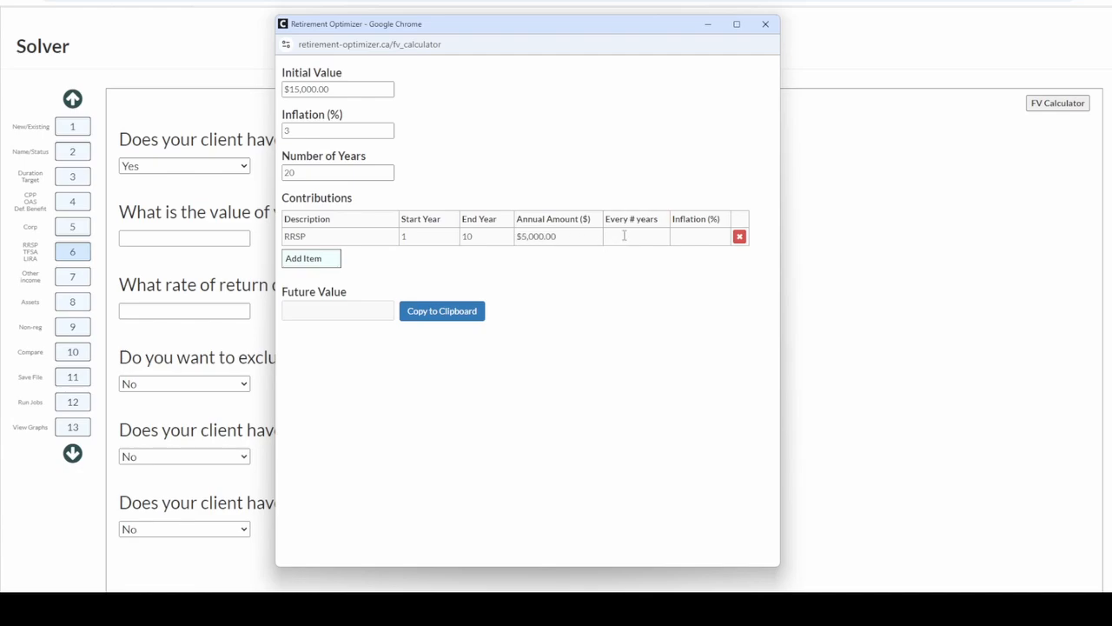
pyautogui.write('1')
pyautogui.click(700, 241)
pyautogui.write('3')
# Add a second contribution item described as RRSP, running from year 11 to year 20.
pyautogui.click(325, 261)
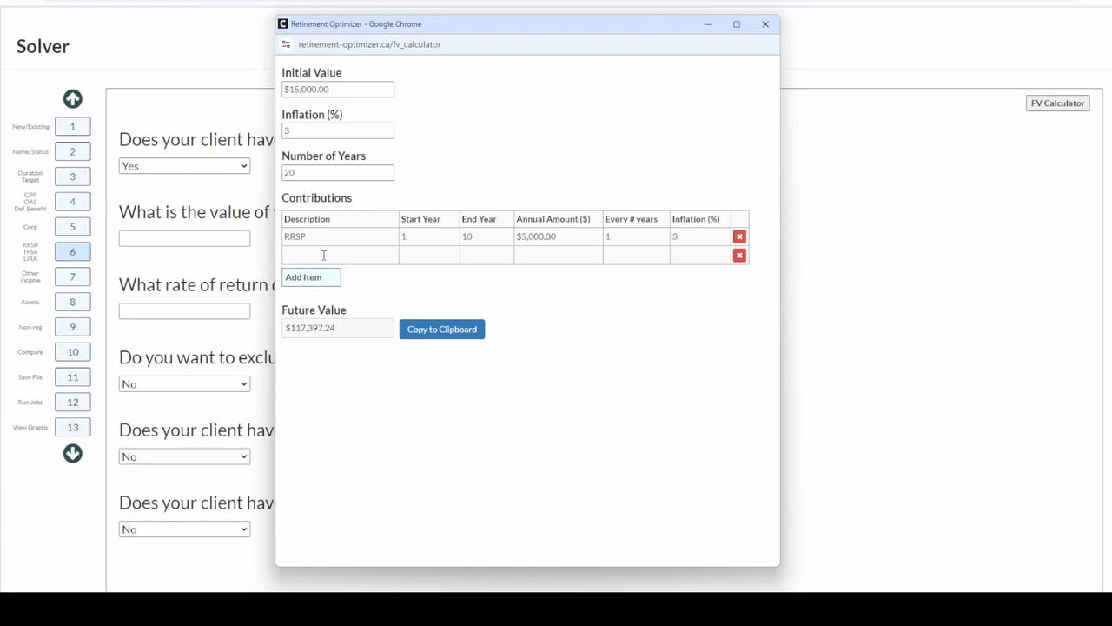
pyautogui.write('RRSP')
pyautogui.click(414, 254)
pyautogui.write('11')
pyautogui.click(476, 254)
pyautogui.write('20')
# Set the second RRSP contribution to $2,000 annually, every 1 year, with 3% inflation.
pyautogui.click(530, 254)
pyautogui.write('2000')
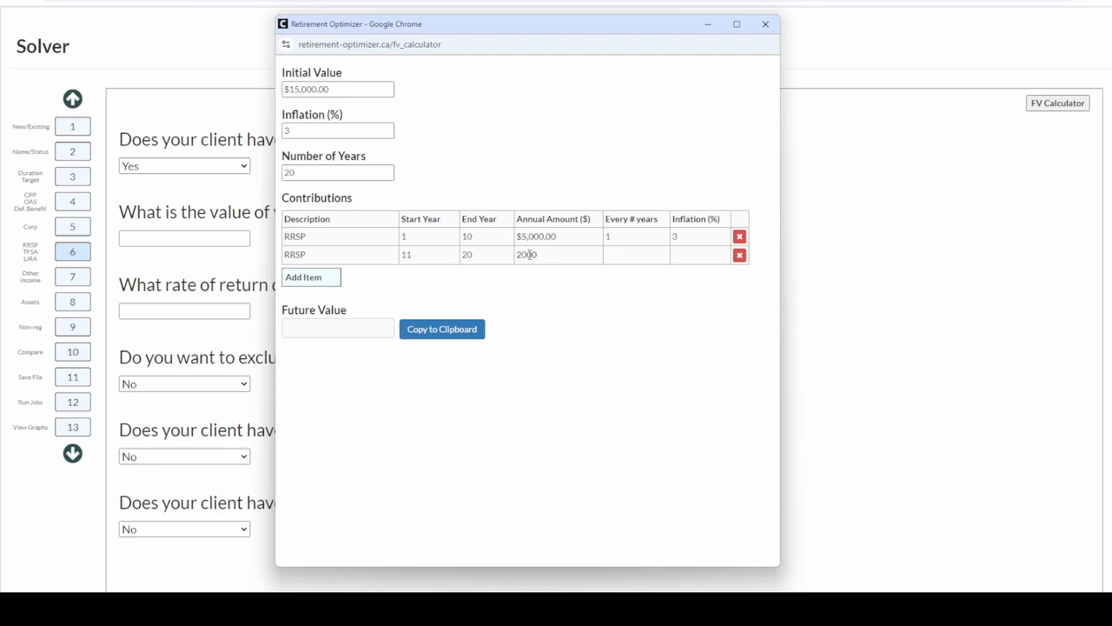
pyautogui.click(615, 252)
pyautogui.write('1')
pyautogui.write('3')
pyautogui.click(346, 331)
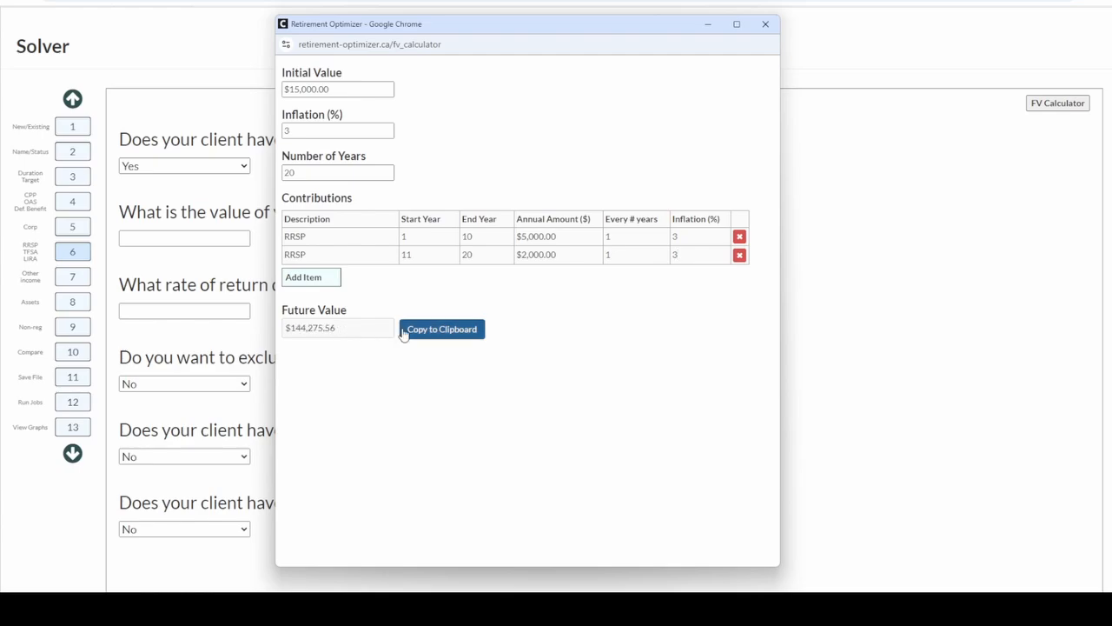
# Copy the calculated future value, close the calculator, and paste it as the client's RRSP value at retirement.
pyautogui.click(440, 329)
pyautogui.click(766, 24)
pyautogui.click(219, 237)
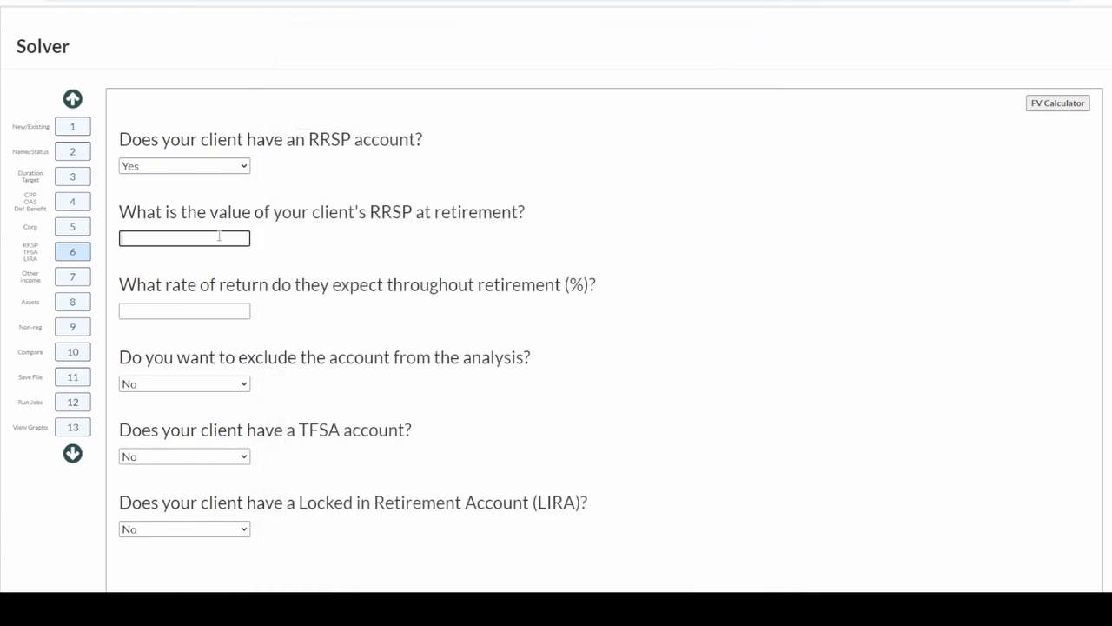
pyautogui.hotkey('ctrl', 'v')
pyautogui.click(264, 242)
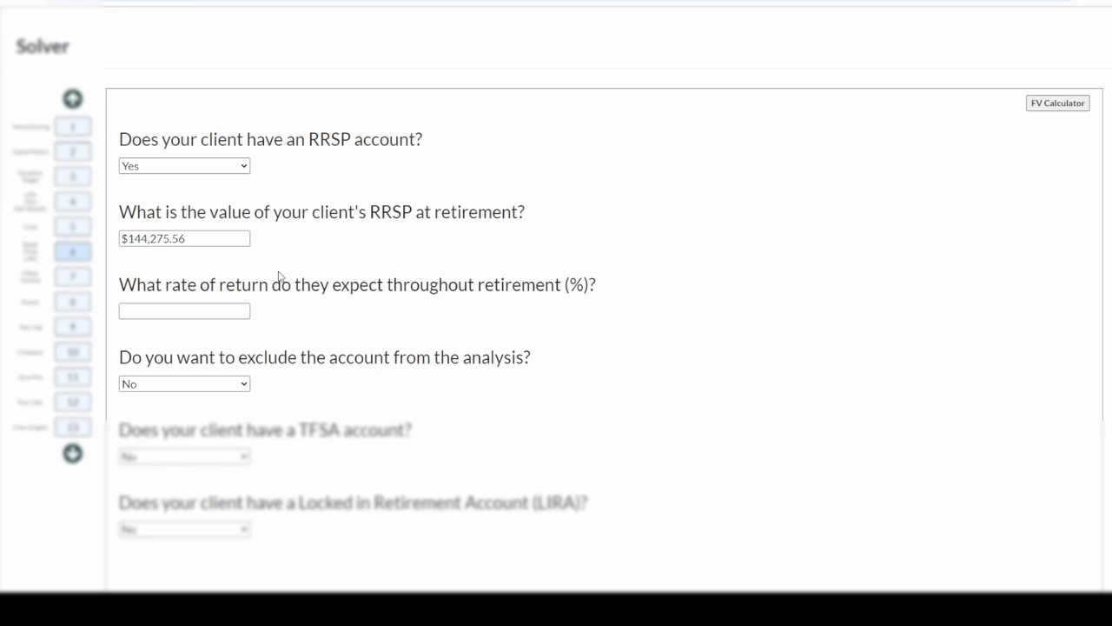
# Set the RRSP's expected rate of return throughout retirement to 5%.
pyautogui.click(235, 313)
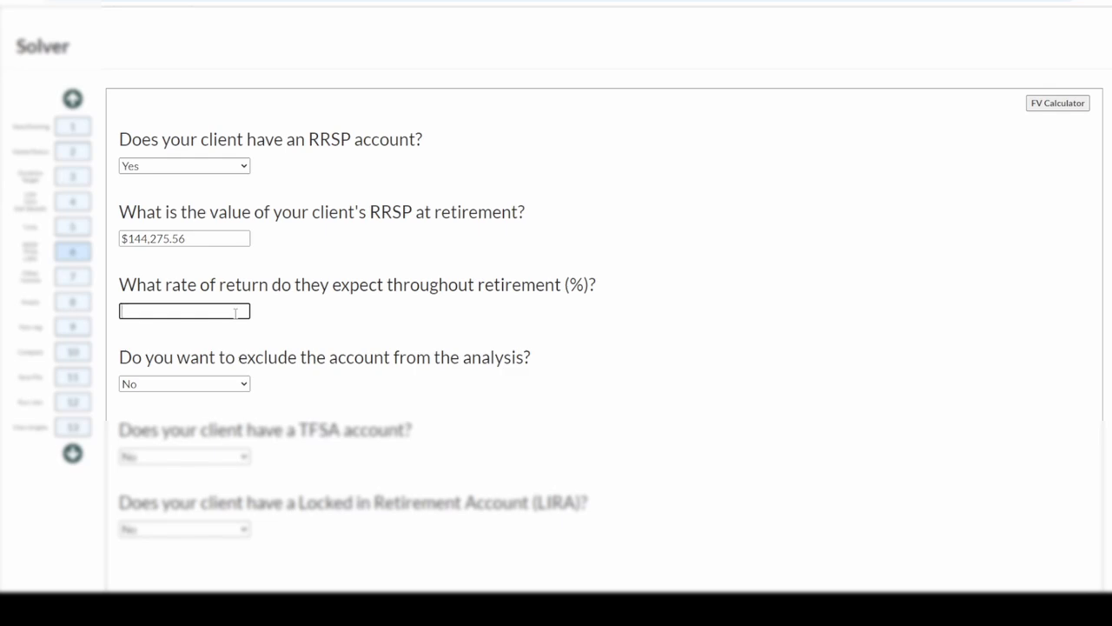
pyautogui.write('5')
pyautogui.click(258, 318)
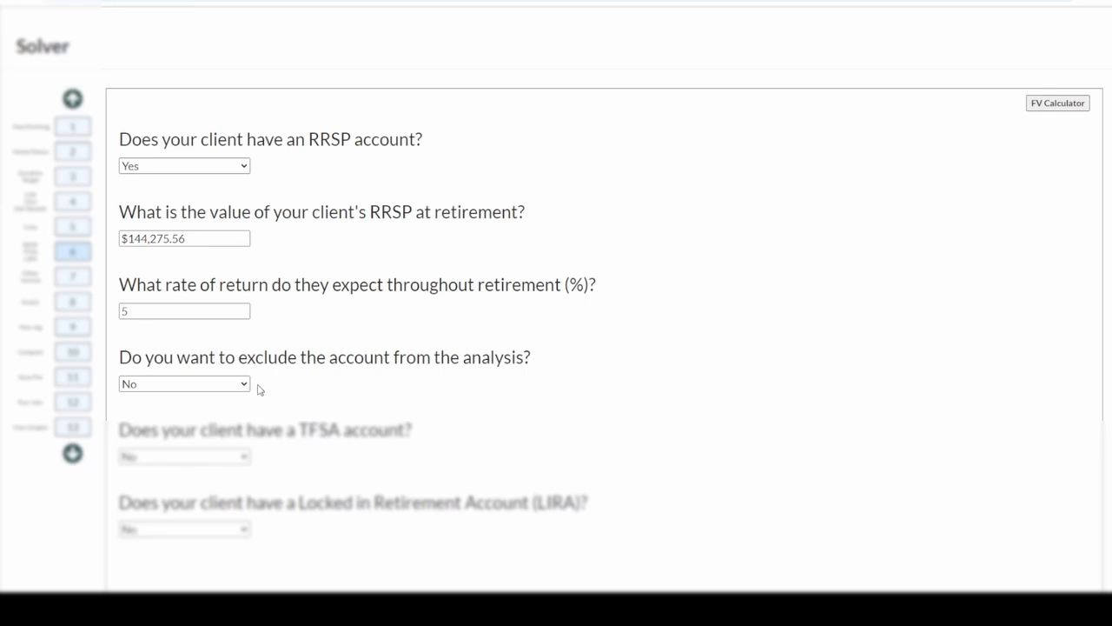
# Give the client a TFSA worth $120,000 at retirement, with $70,000 of additional contribution space and a 5% rate of return.
pyautogui.scroll(-3, 695, 429)
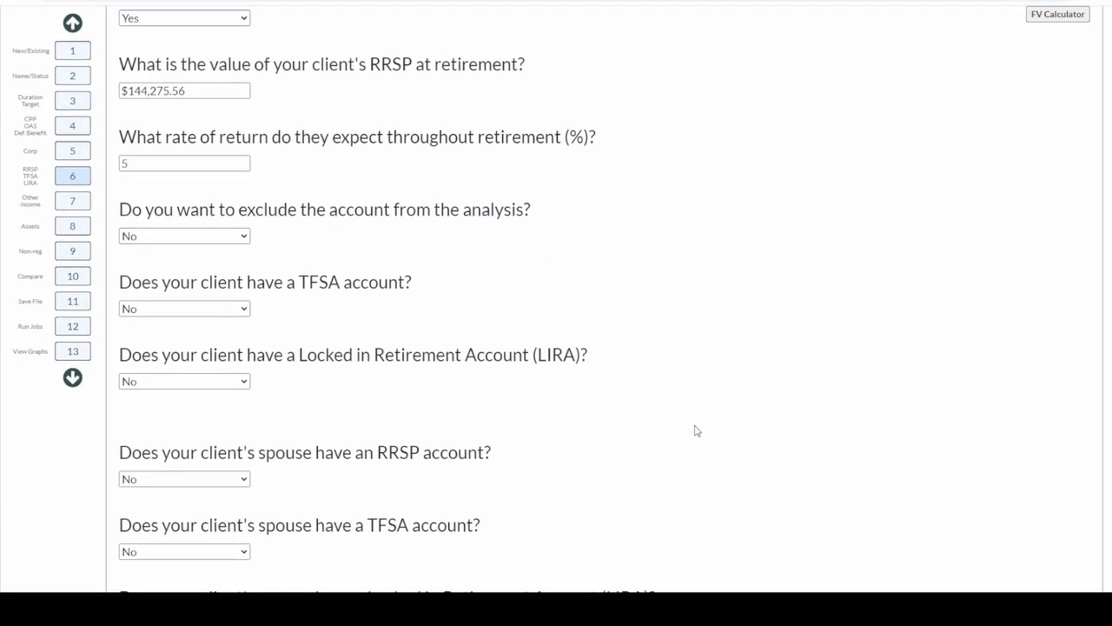
pyautogui.click(243, 198)
pyautogui.click(236, 227)
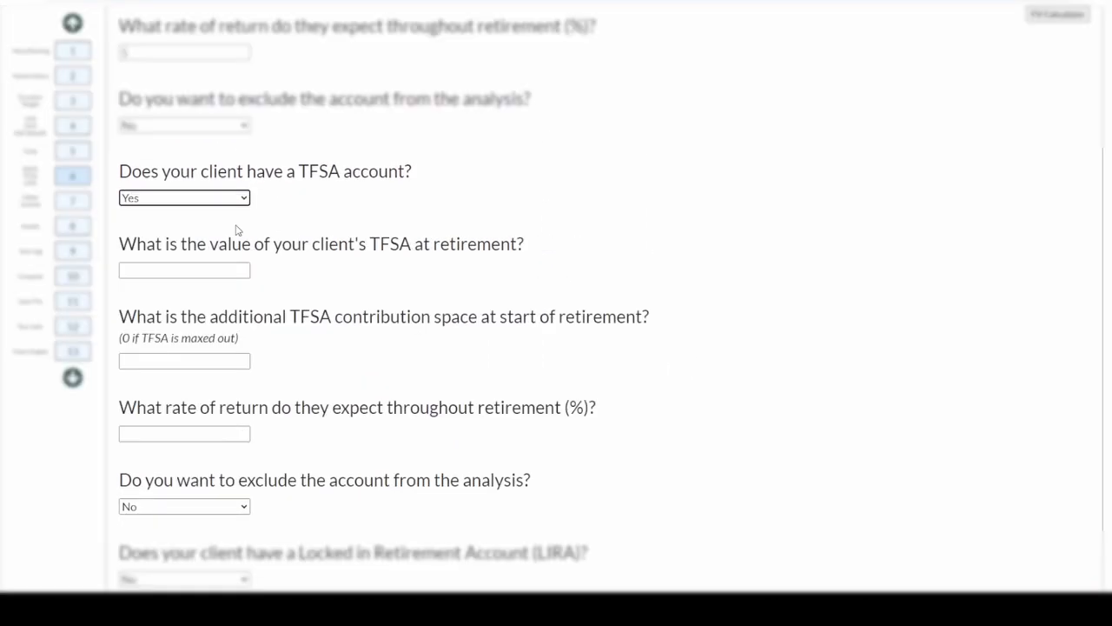
pyautogui.click(207, 273)
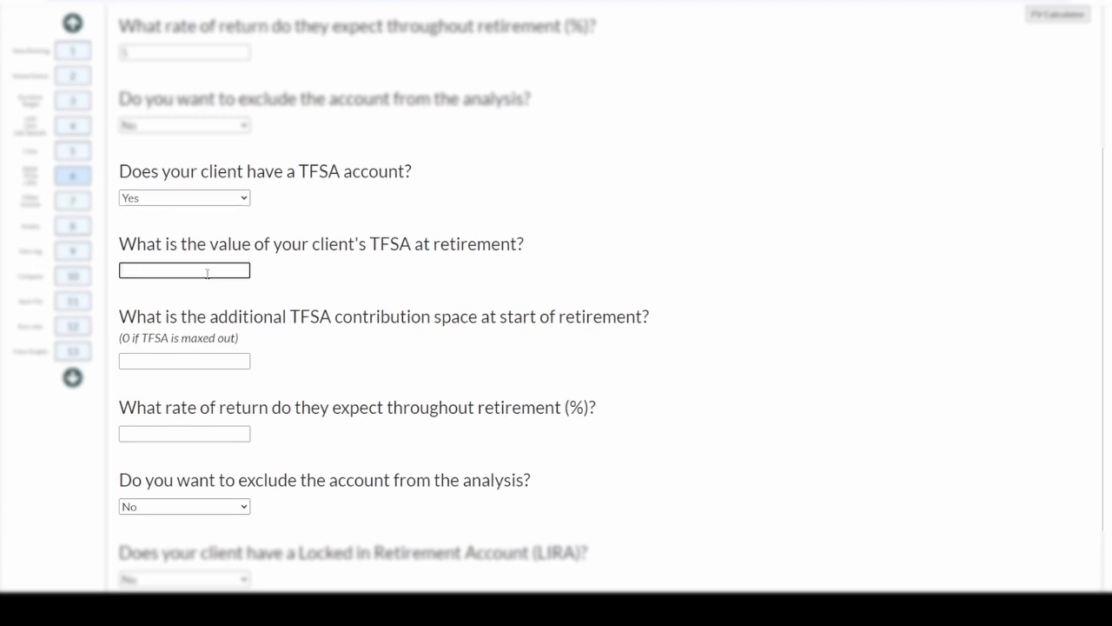
pyautogui.write('120000')
pyautogui.click(224, 361)
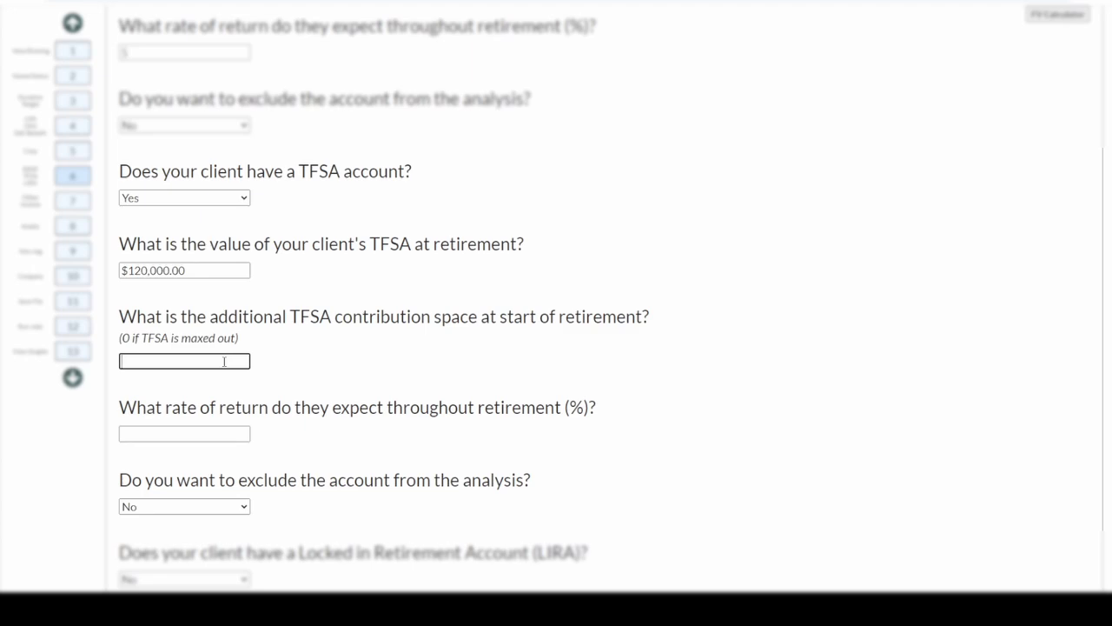
pyautogui.write('70000')
pyautogui.click(228, 433)
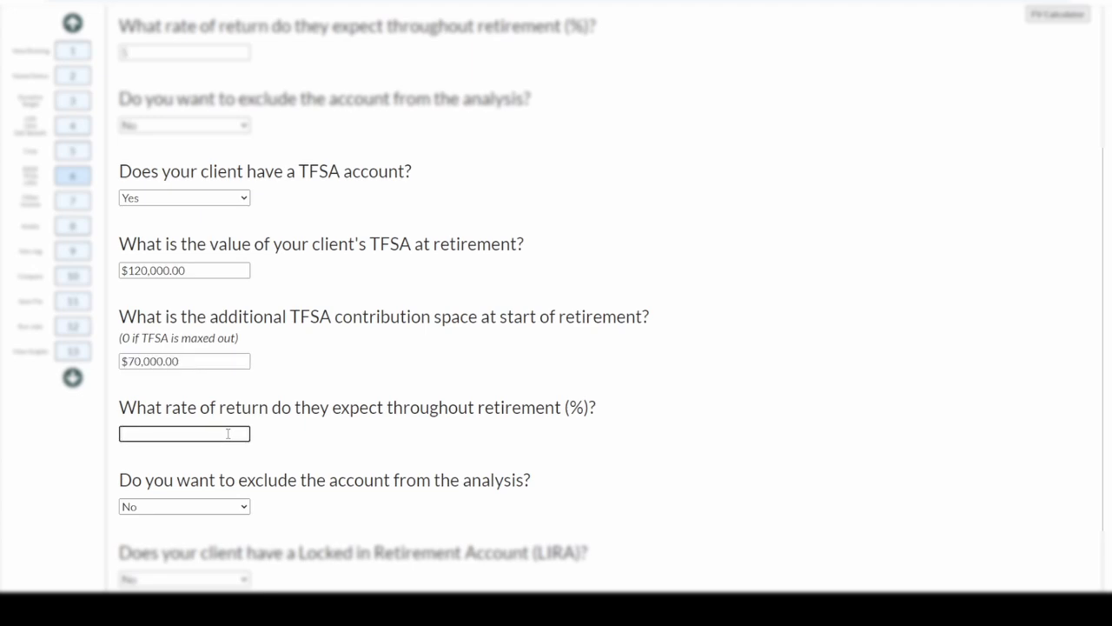
pyautogui.write('5')
# Give the client a Locked in Retirement Account (LIRA) worth $100,000 at retirement with a 5% rate of return.
pyautogui.click(244, 579)
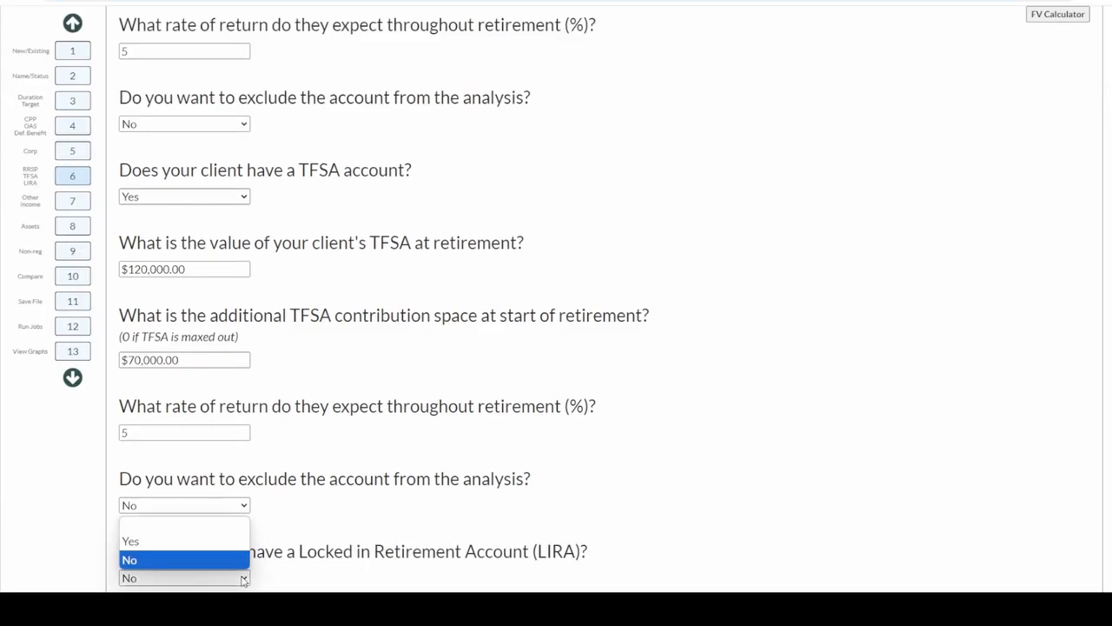
pyautogui.click(244, 541)
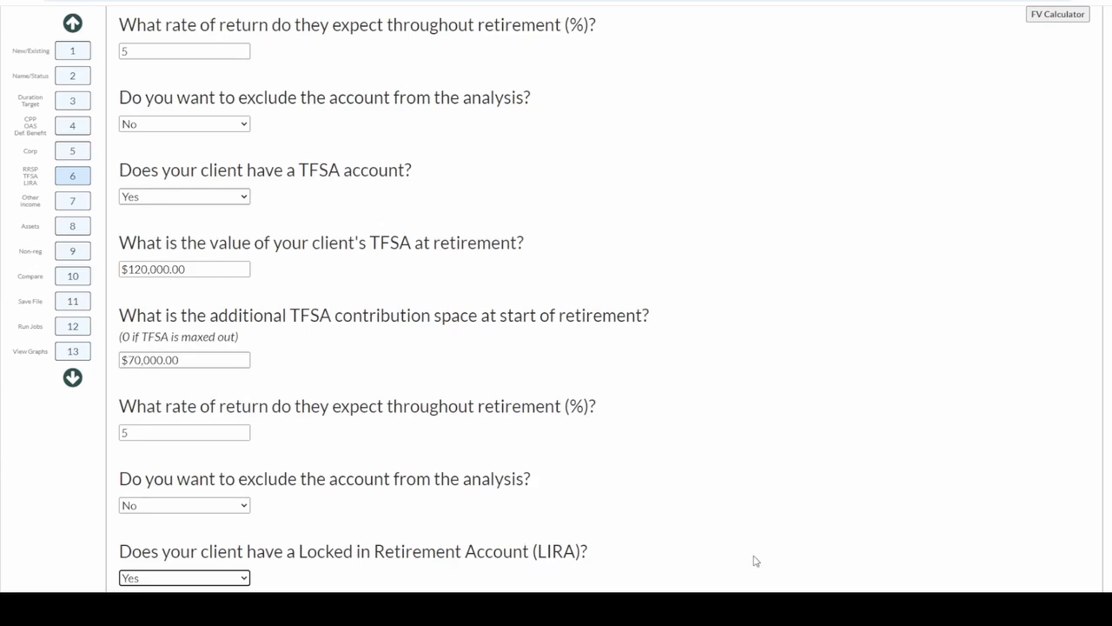
pyautogui.scroll(-4, 757, 560)
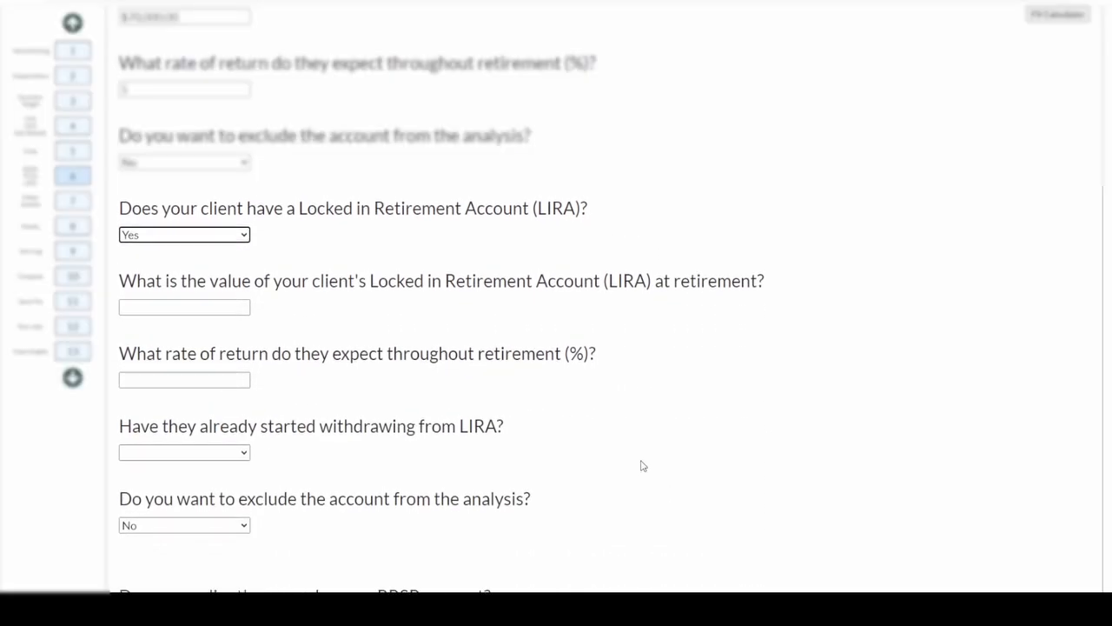
pyautogui.click(186, 311)
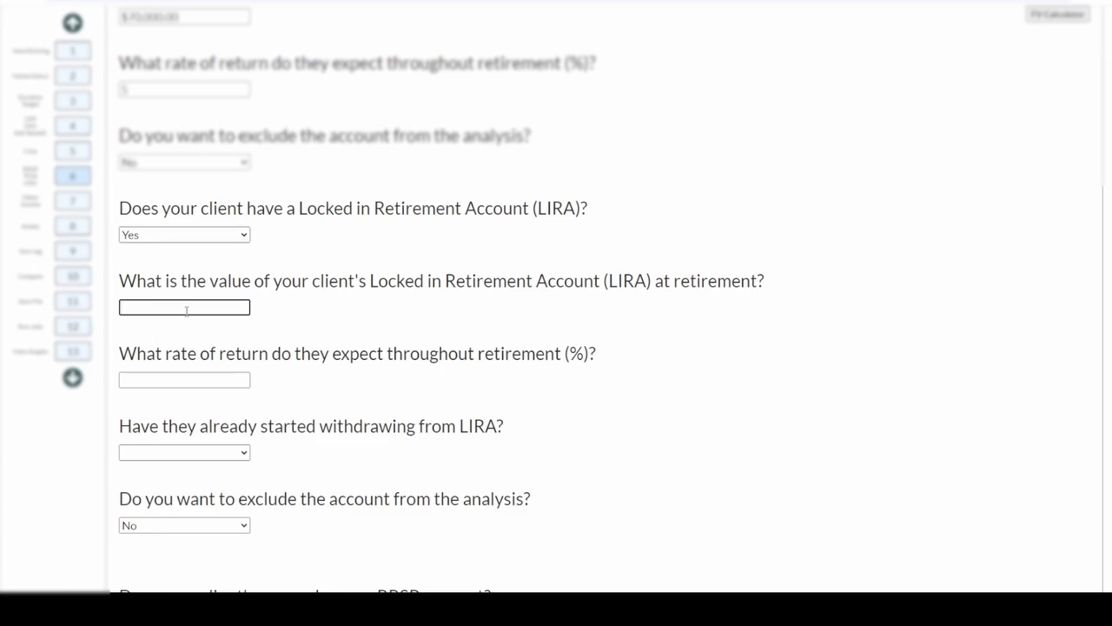
pyautogui.write('100000')
pyautogui.click(173, 380)
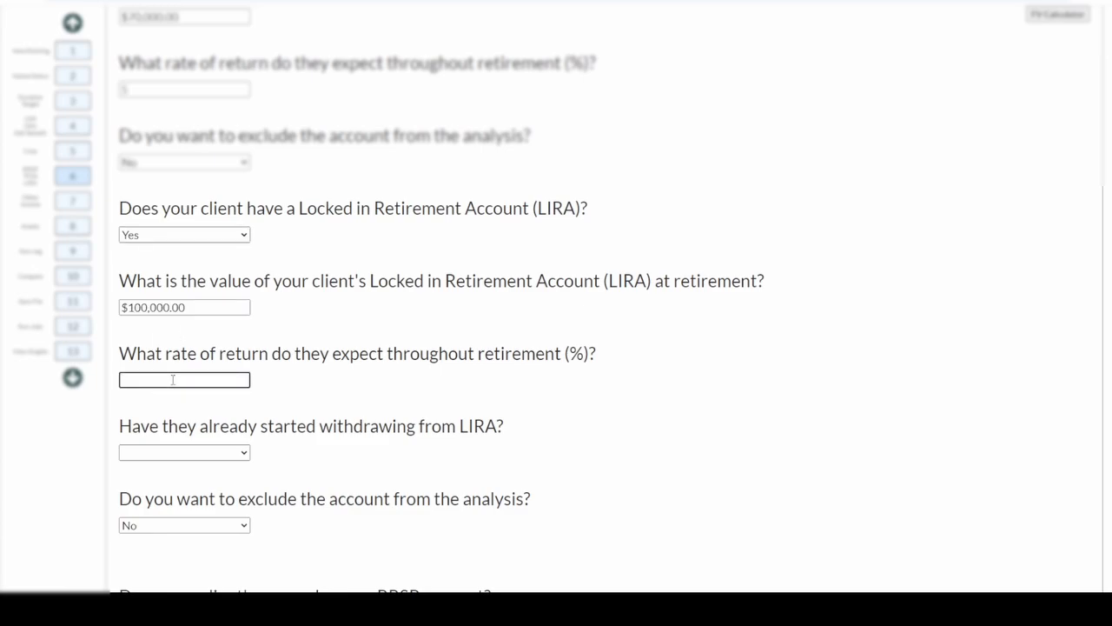
pyautogui.write('5')
# Specify that LIRA withdrawals have not started and that the client would like to begin them at age 70.
pyautogui.click(244, 453)
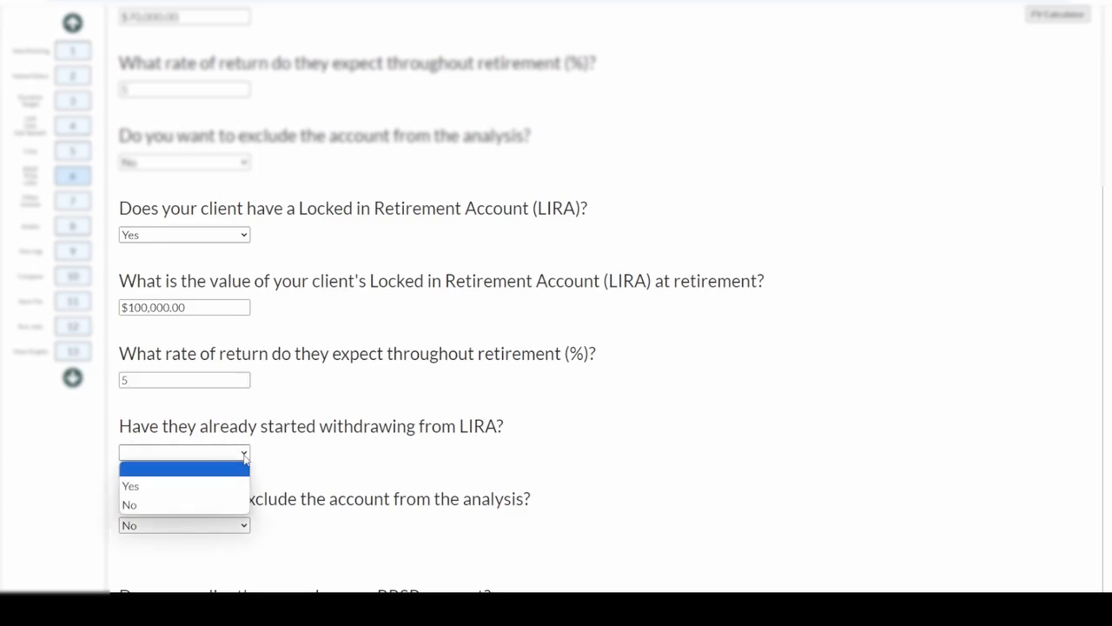
pyautogui.click(233, 505)
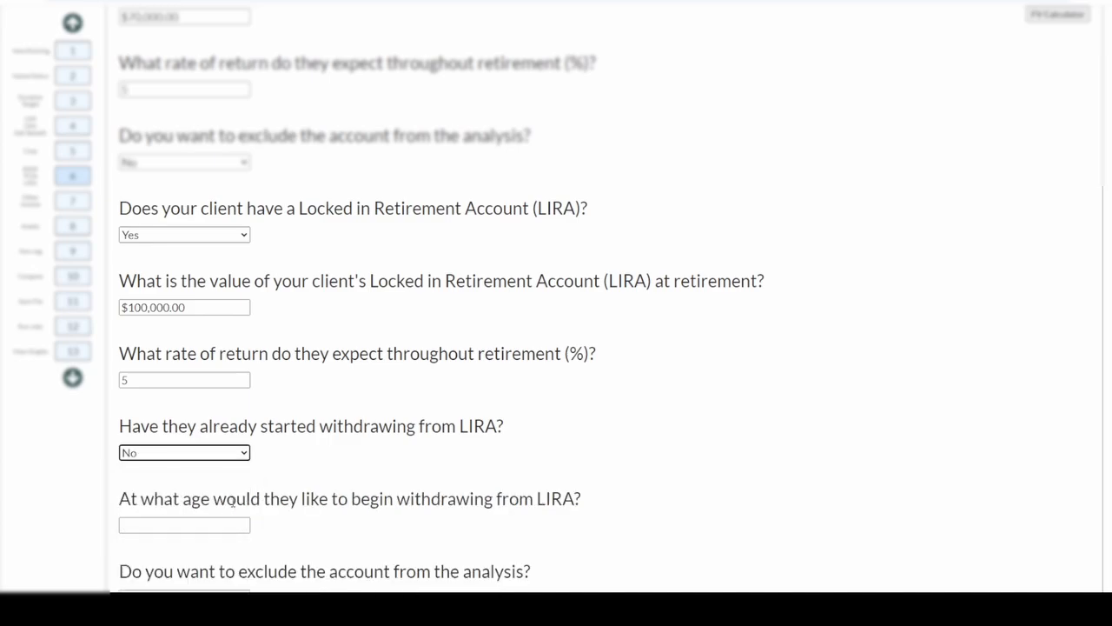
pyautogui.click(225, 526)
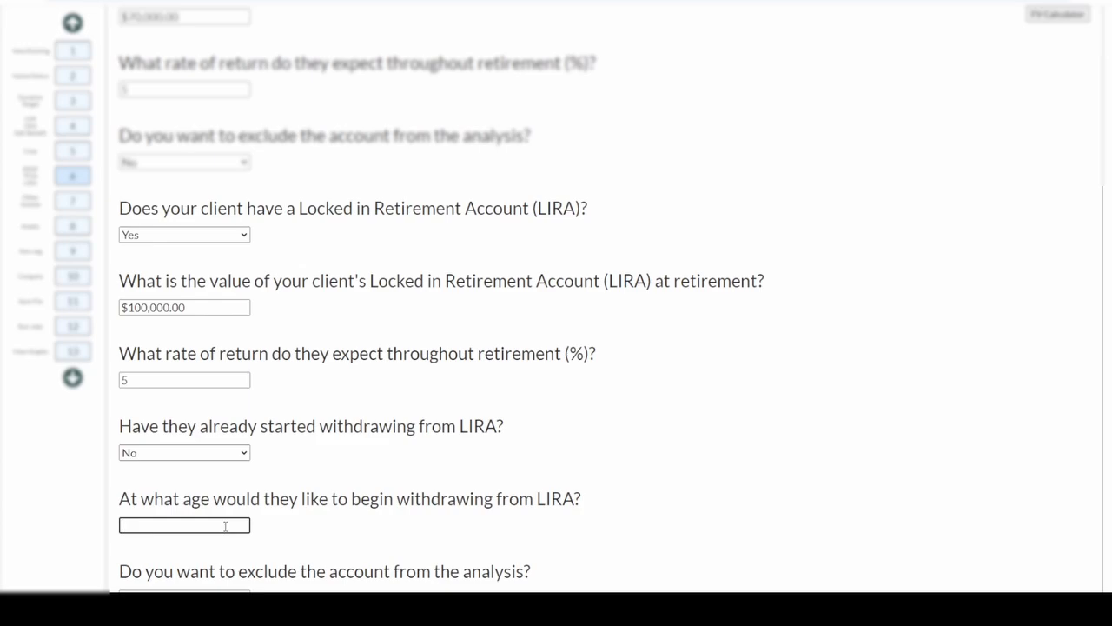
pyautogui.write('70')
pyautogui.click(279, 528)
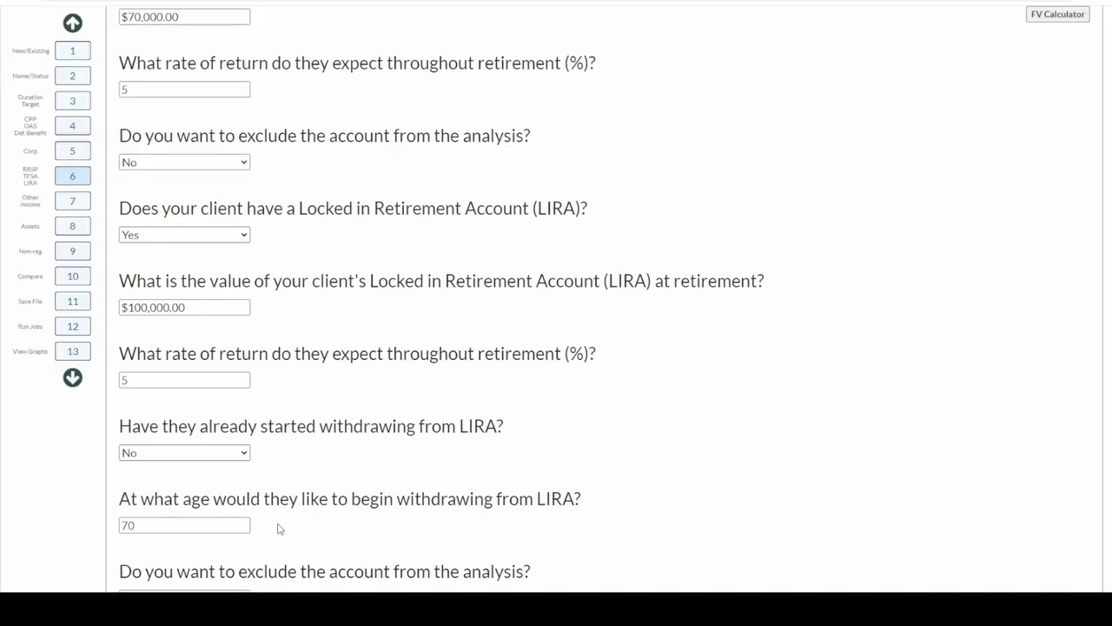
pyautogui.scroll(-1, 278, 527)
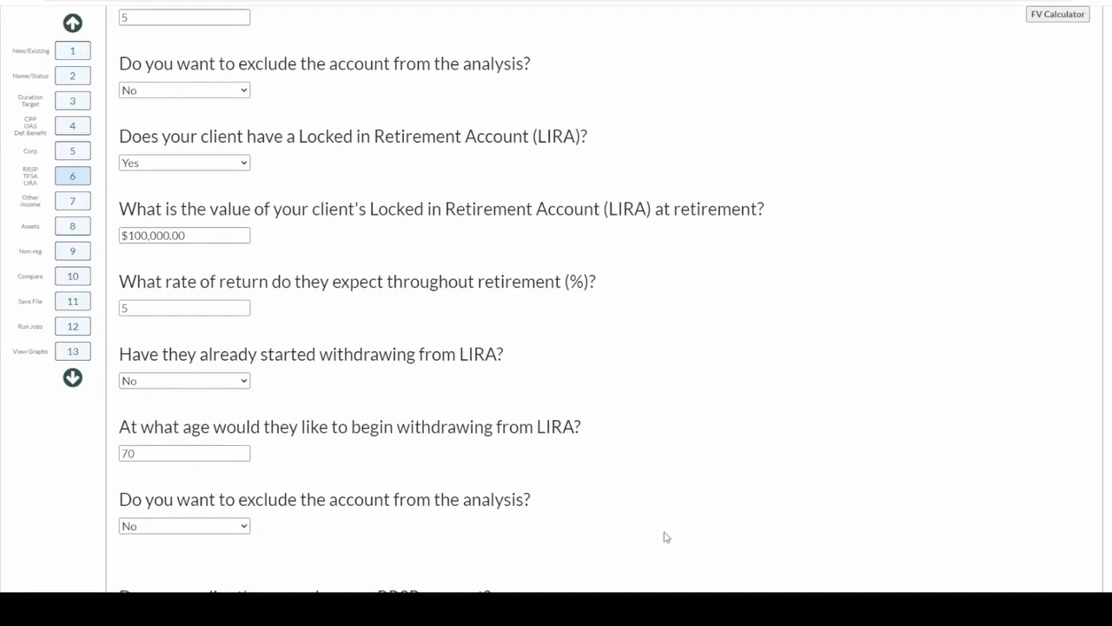
pyautogui.scroll(-3, 666, 537)
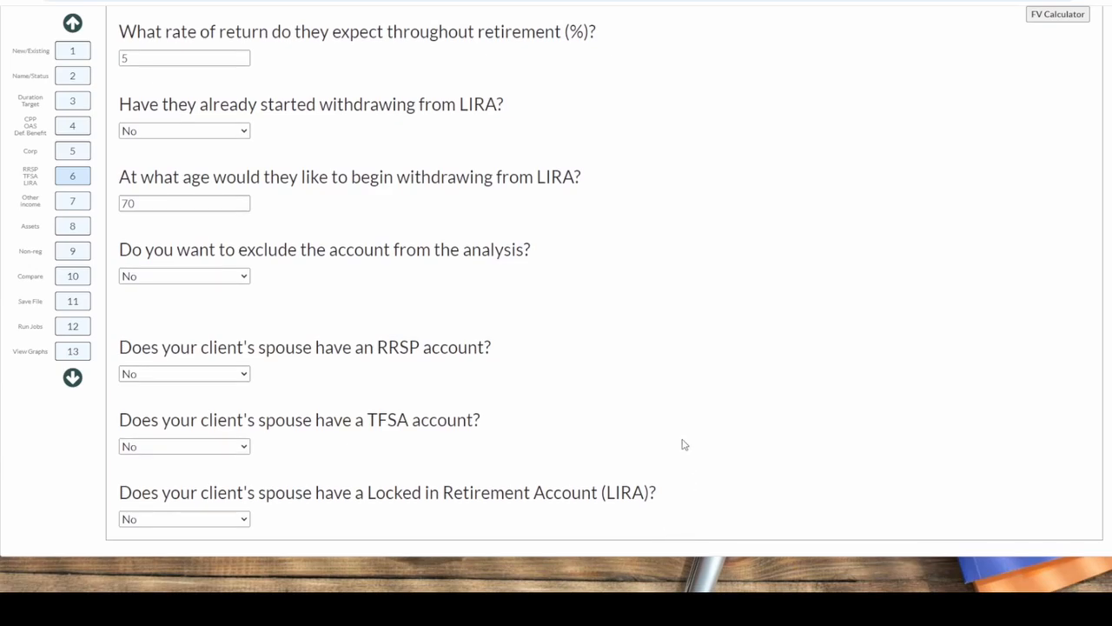